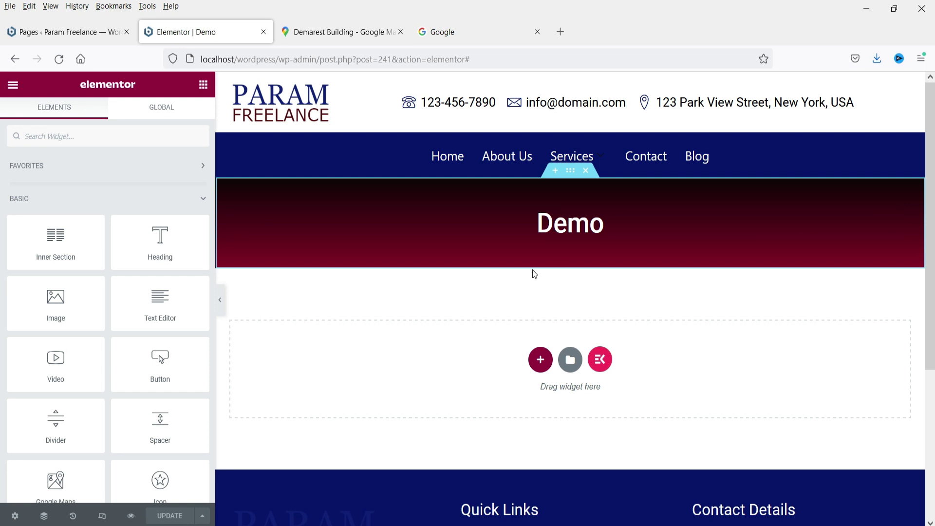
- Start a new section in the empty area below the Demo title banner
{"action": "left_click", "coordinate": [541, 359]}
- Add a single-column section with unlinked padding of 60 px top and 60 px bottom
{"action": "left_click", "coordinate": [401, 394]}
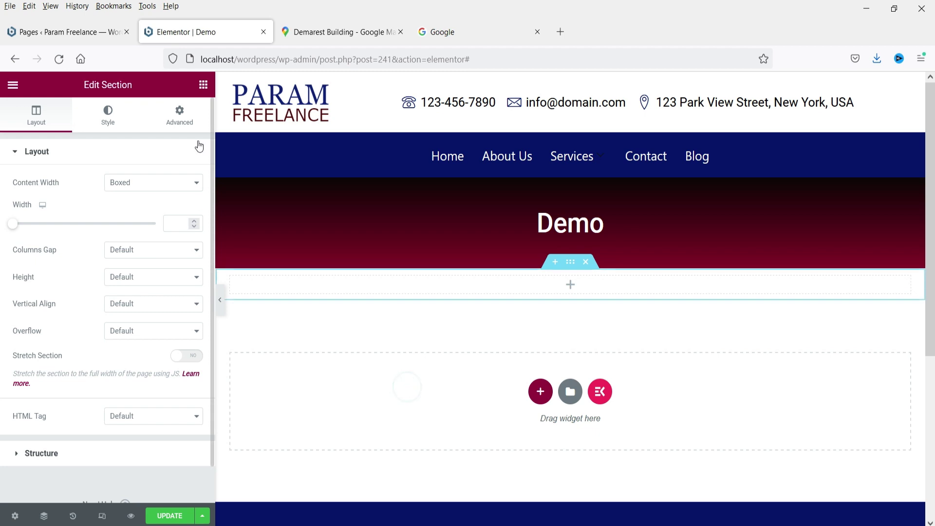
{"action": "left_click", "coordinate": [181, 115]}
{"action": "left_click", "coordinate": [179, 250]}
{"action": "left_click", "coordinate": [27, 248]}
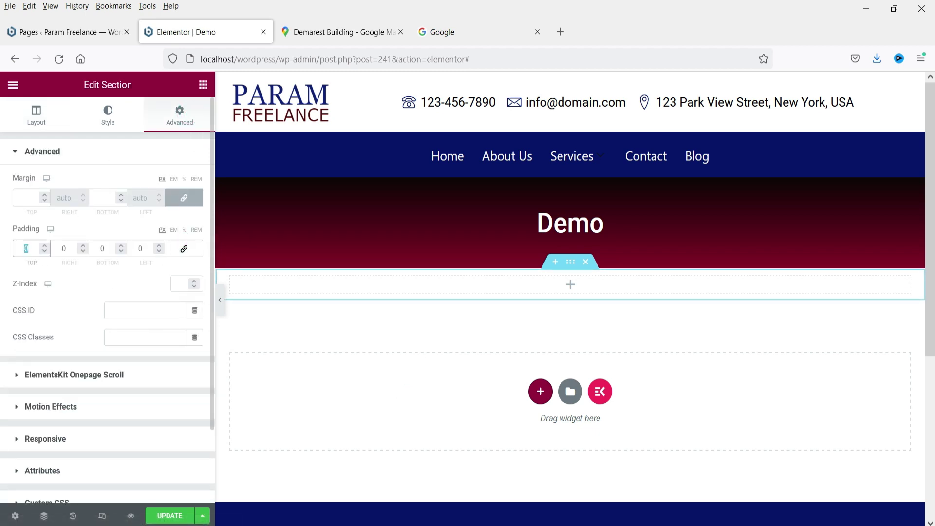
{"action": "type", "text": "60"}
{"action": "left_click", "coordinate": [106, 249]}
{"action": "type", "text": "60"}
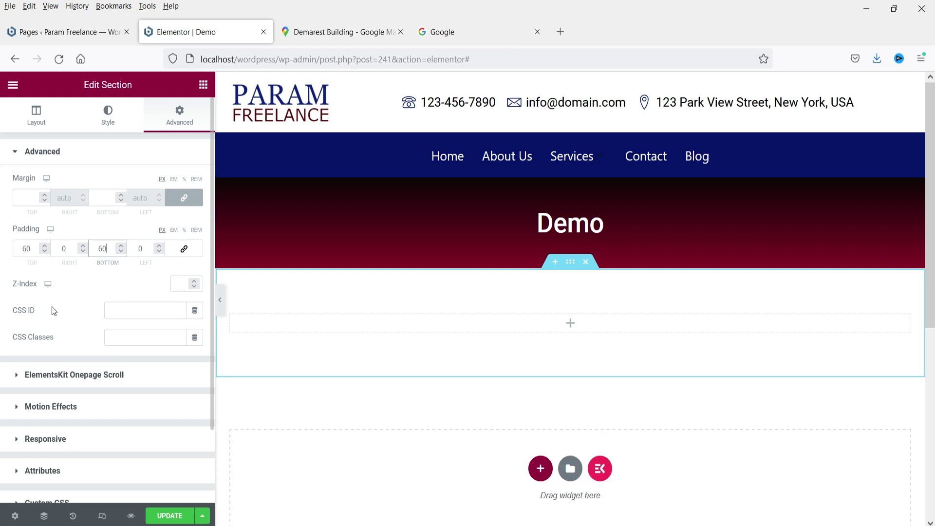
- Open the widget panel for the empty column and focus the widget search
{"action": "left_click", "coordinate": [570, 322]}
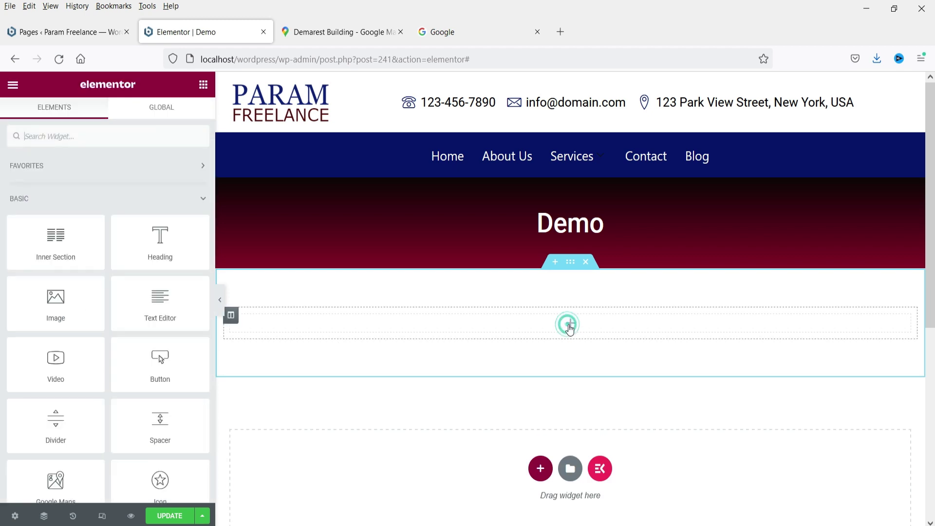
{"action": "left_click", "coordinate": [94, 137]}
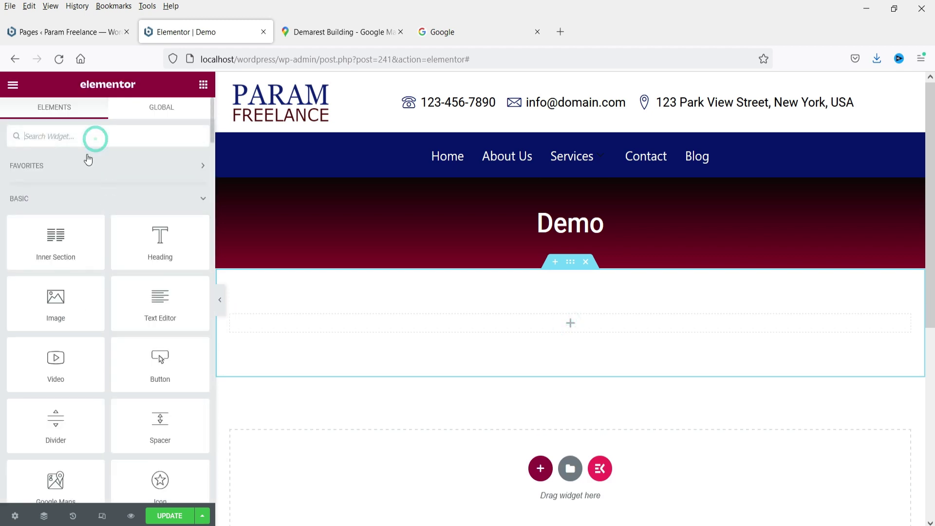
{"action": "left_click", "coordinate": [70, 476]}
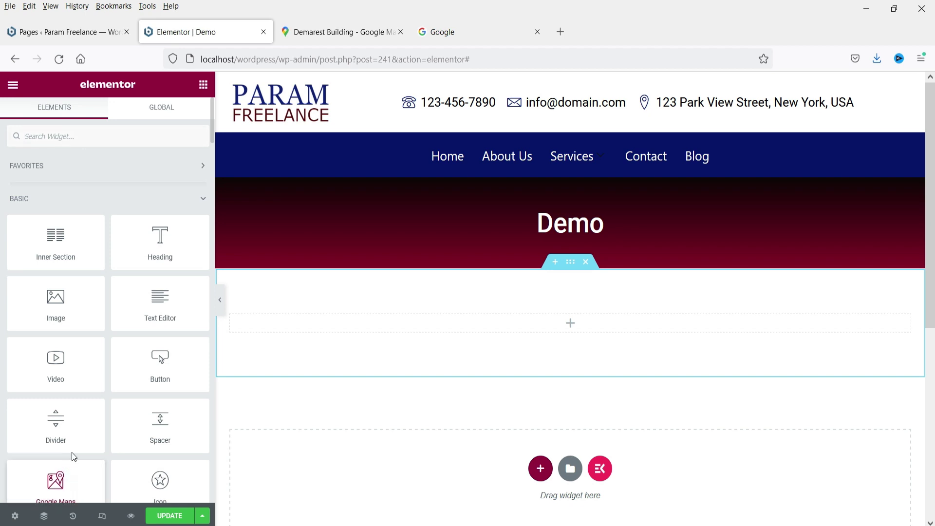
{"action": "left_click", "coordinate": [70, 137]}
- Search 'map' and drop the Google Maps widget into the new section
{"action": "type", "text": "map"}
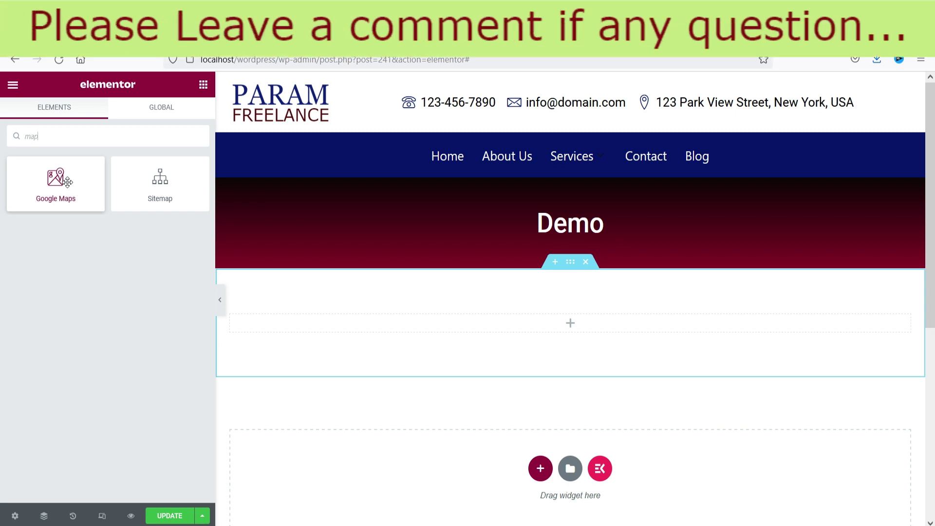
{"action": "left_click_drag", "start_coordinate": [55, 174], "coordinate": [536, 319]}
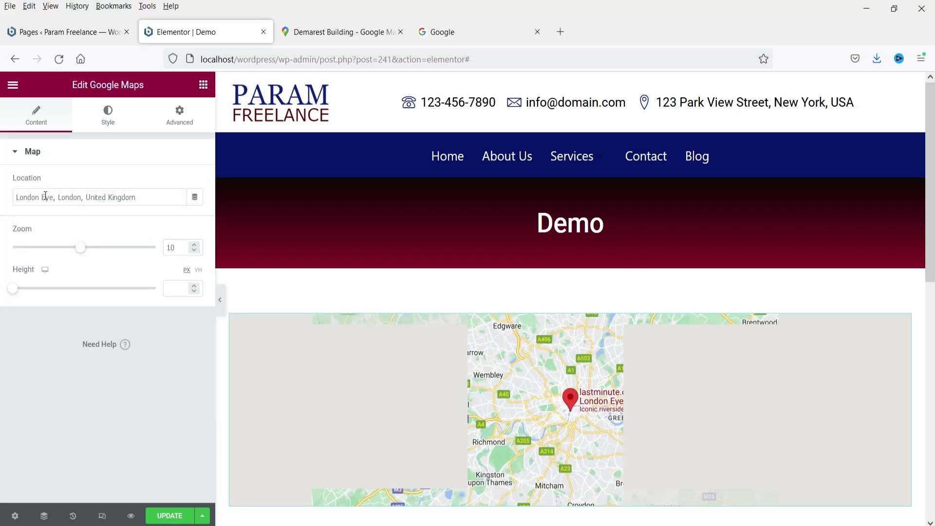
{"action": "triple_click", "coordinate": [46, 195]}
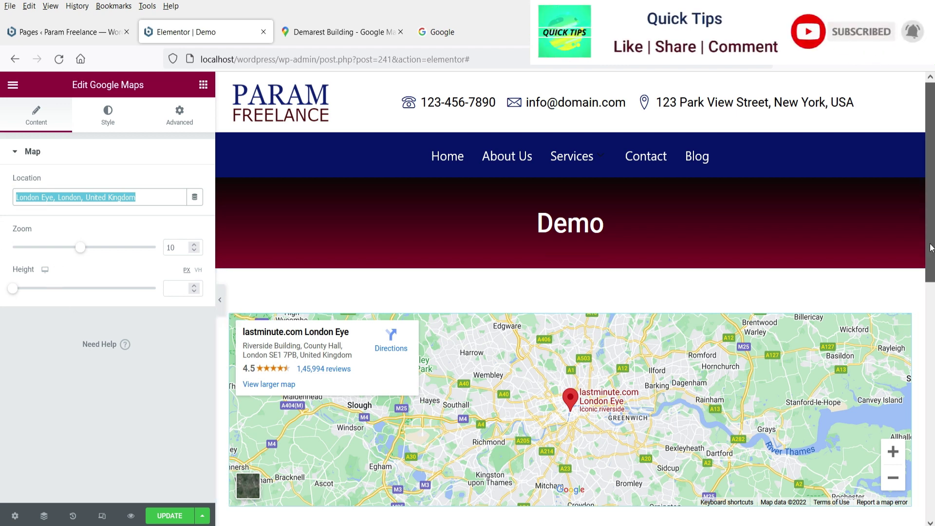
- Set the map height to about 367 px and the zoom to level 11
{"action": "scroll", "coordinate": [224, 302], "scroll_direction": "down", "scroll_amount": 2}
{"action": "left_click_drag", "start_coordinate": [15, 288], "coordinate": [53, 302]}
{"action": "left_click_drag", "start_coordinate": [78, 251], "coordinate": [88, 255]}
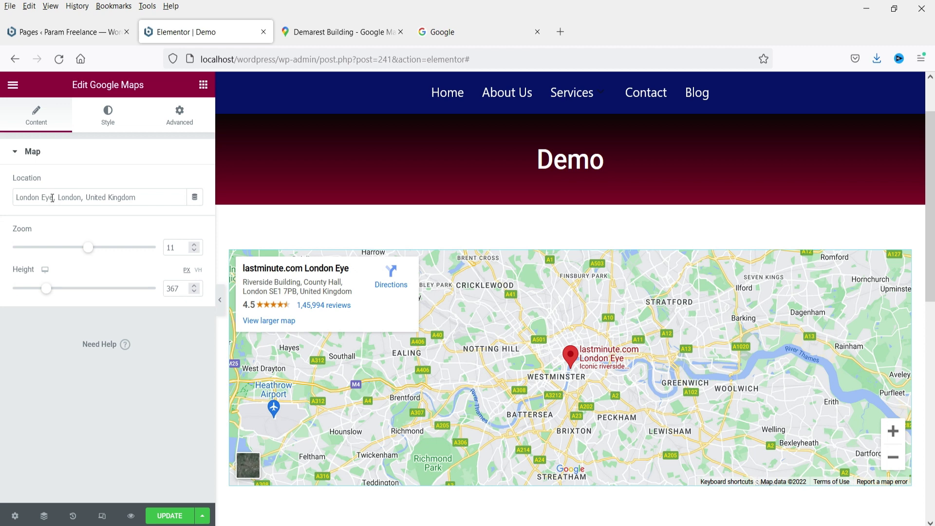
- Replace the map location with the pasted New York address
{"action": "left_click", "coordinate": [152, 194]}
{"action": "key", "text": "ctrl+a"}
{"action": "type", "text": "Broadway #201, New York, NY 10001, United States"}
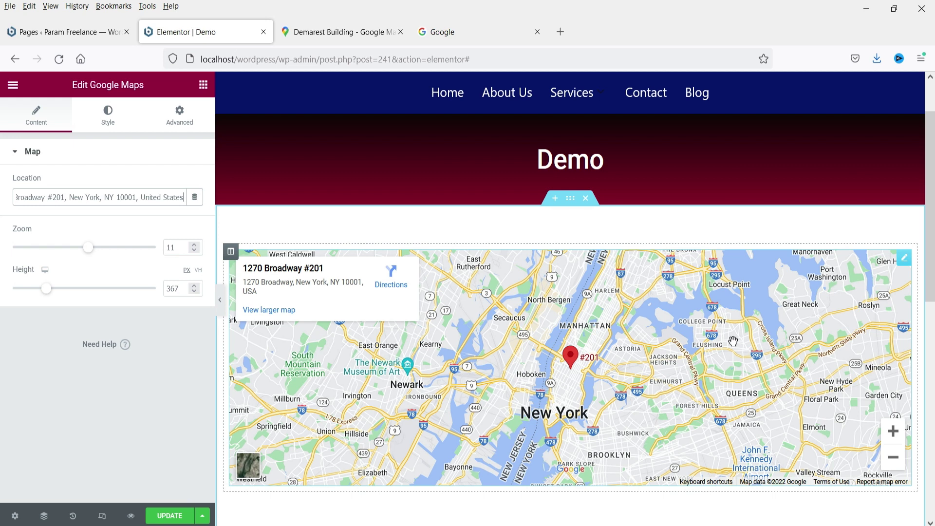
- Raise the map zoom to level 16 on Midtown, then switch to the Google tab
{"action": "scroll", "coordinate": [732, 340], "scroll_direction": "down", "scroll_amount": 1}
{"action": "left_click_drag", "start_coordinate": [88, 247], "coordinate": [125, 250]}
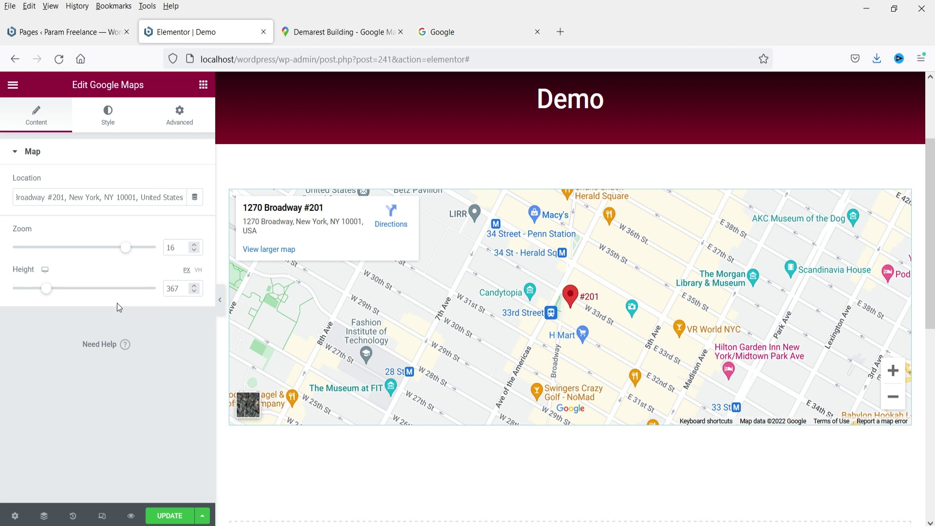
{"action": "left_click", "coordinate": [479, 31]}
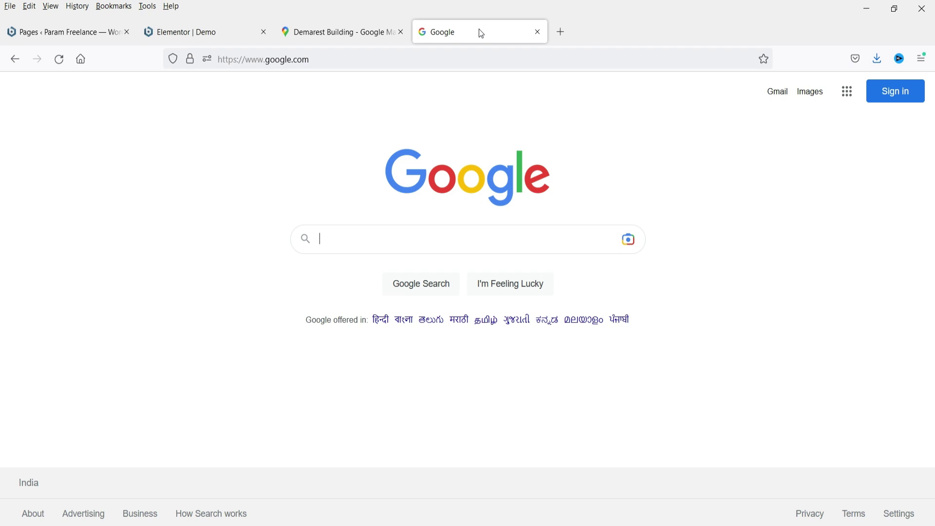
- Search the pasted Broadway address, show it on Google Maps, and open the Empire State Building details
{"action": "type", "text": "1270 Broadway #201, New York, NY 10001, United States"}
{"action": "key", "text": "Return"}
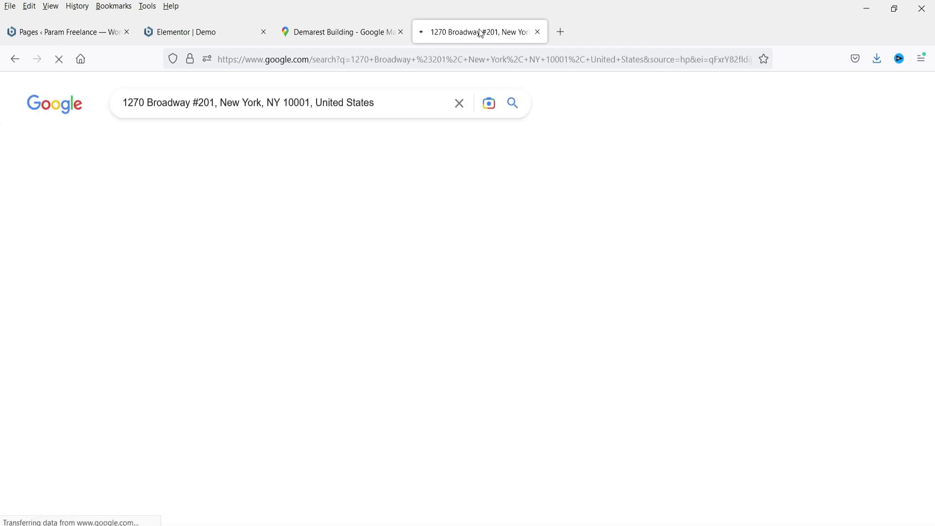
{"action": "left_click", "coordinate": [189, 149]}
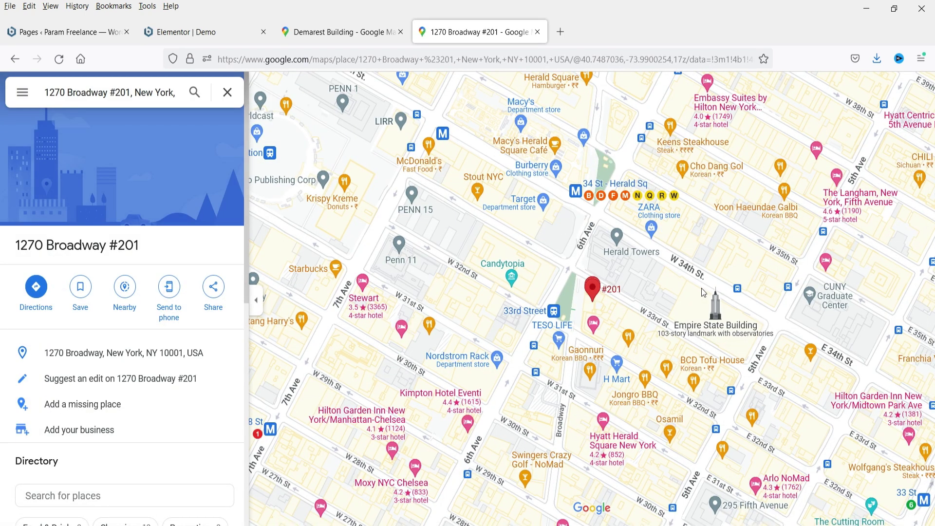
{"action": "mouse_move", "coordinate": [714, 319]}
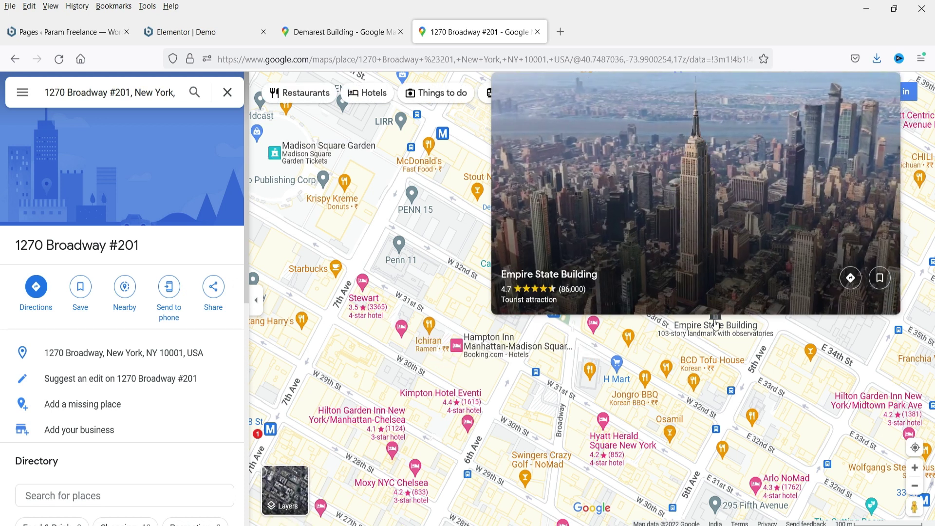
{"action": "left_click", "coordinate": [715, 321]}
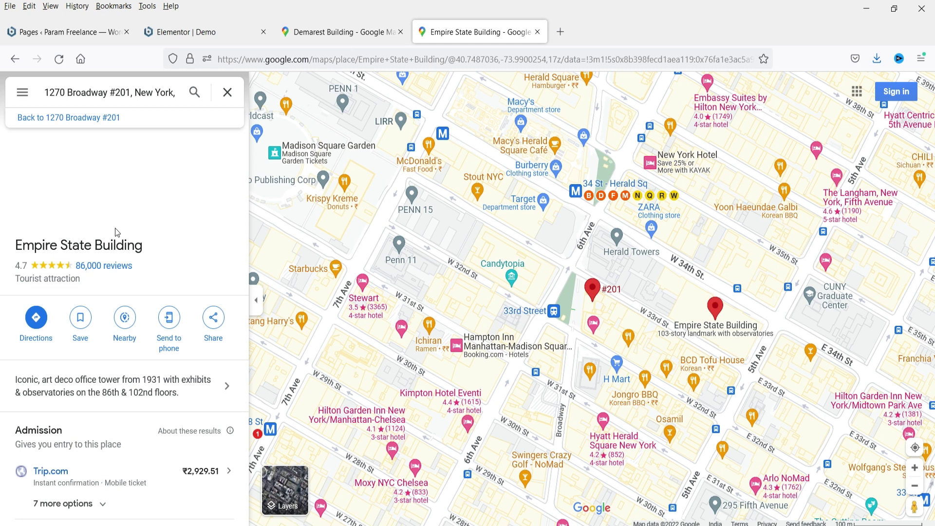
- Copy the Empire State Building's embed-a-map HTML and return to the Elementor Demo editor
{"action": "left_click", "coordinate": [217, 325]}
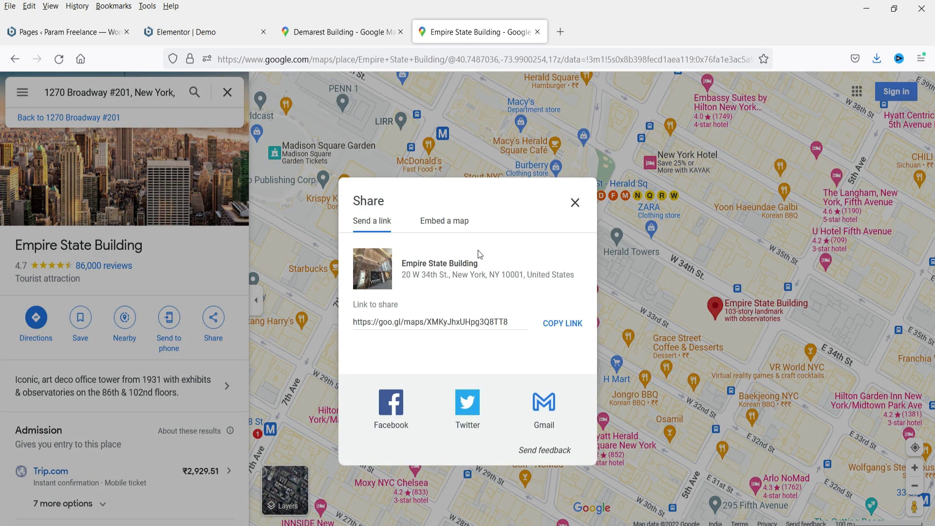
{"action": "left_click", "coordinate": [451, 228]}
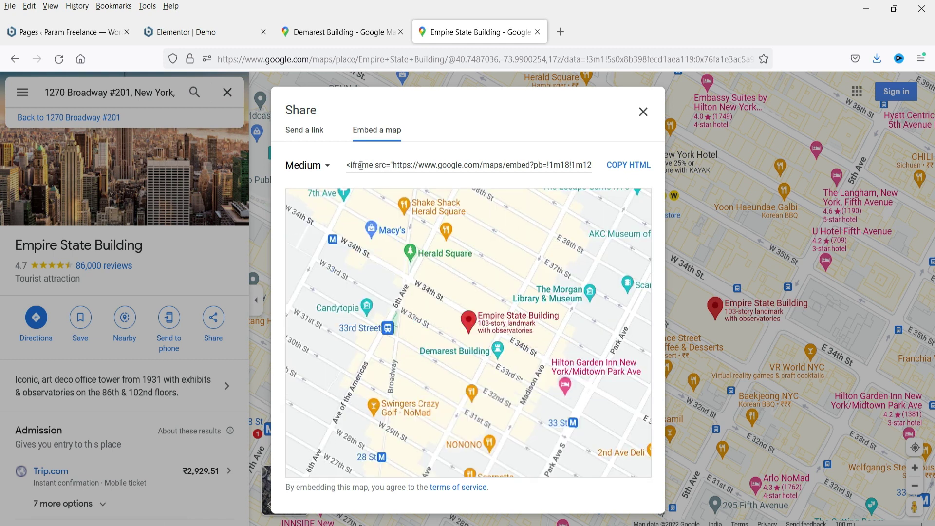
{"action": "left_click", "coordinate": [627, 166]}
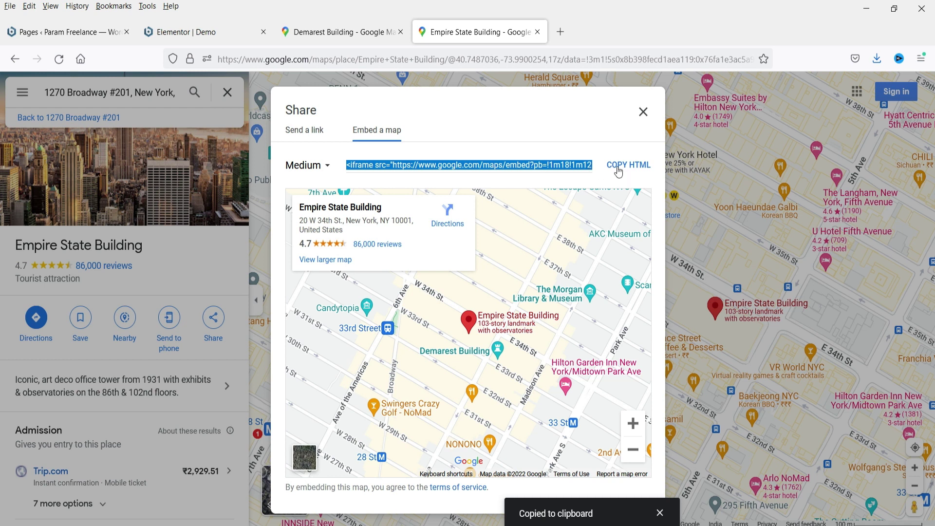
{"action": "left_click", "coordinate": [175, 32]}
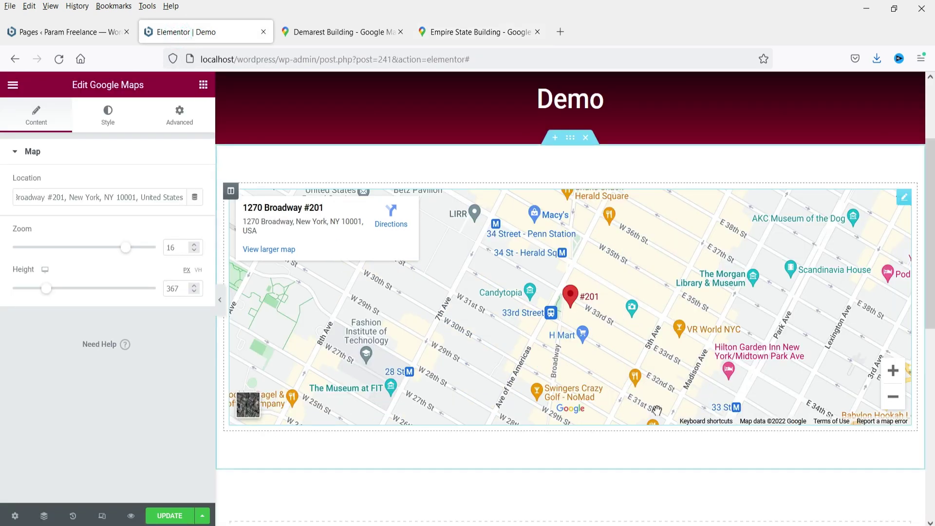
{"action": "scroll", "coordinate": [657, 410], "scroll_direction": "down", "scroll_amount": 3}
- Add a single-column section below the map and drop an HTML widget into it
{"action": "left_click", "coordinate": [541, 424]}
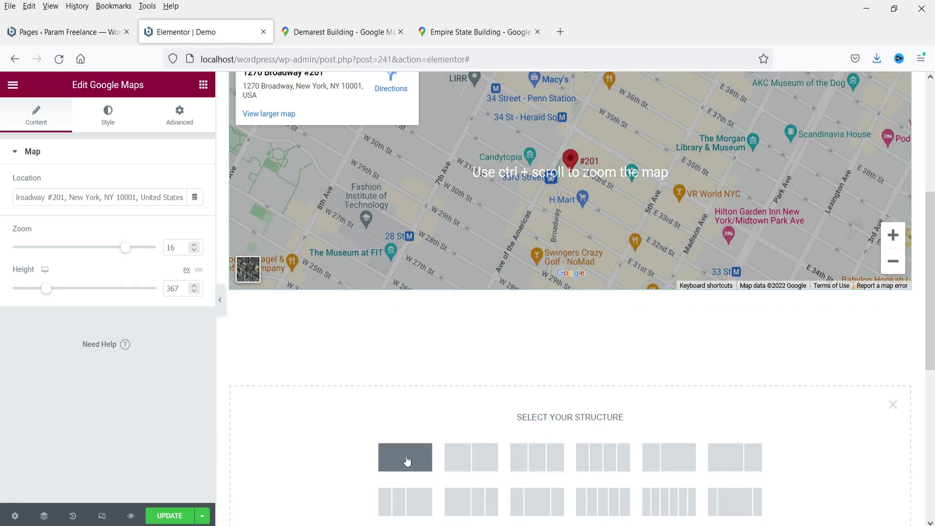
{"action": "left_click", "coordinate": [406, 460]}
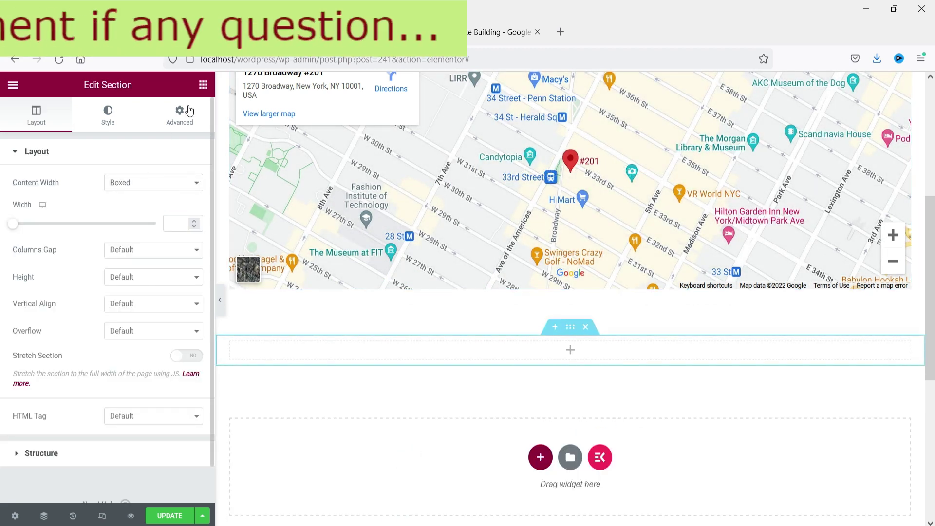
{"action": "left_click", "coordinate": [494, 350]}
{"action": "left_click", "coordinate": [87, 136]}
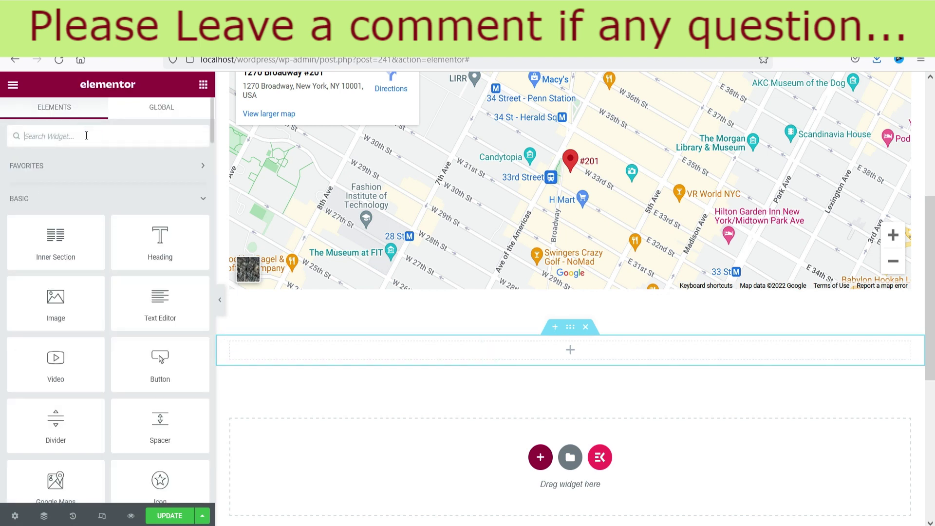
{"action": "type", "text": "html"}
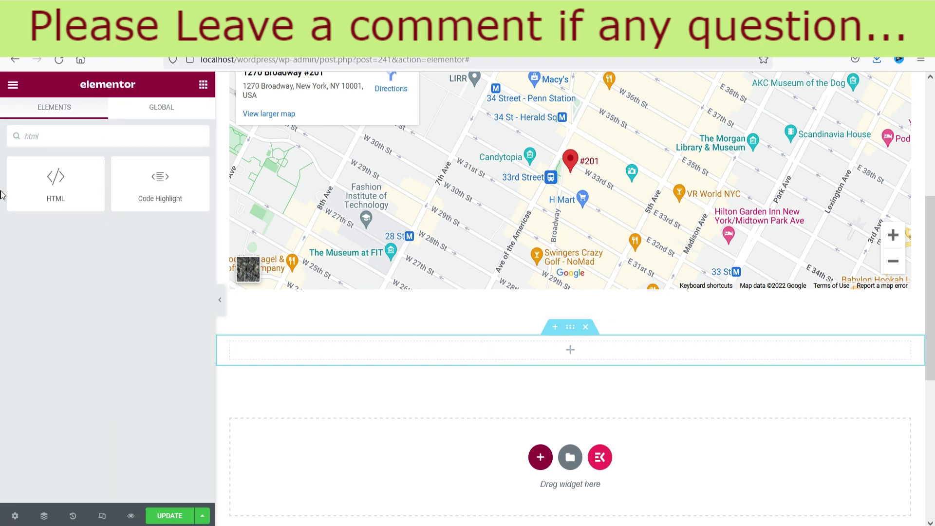
{"action": "left_click_drag", "start_coordinate": [44, 178], "coordinate": [458, 362]}
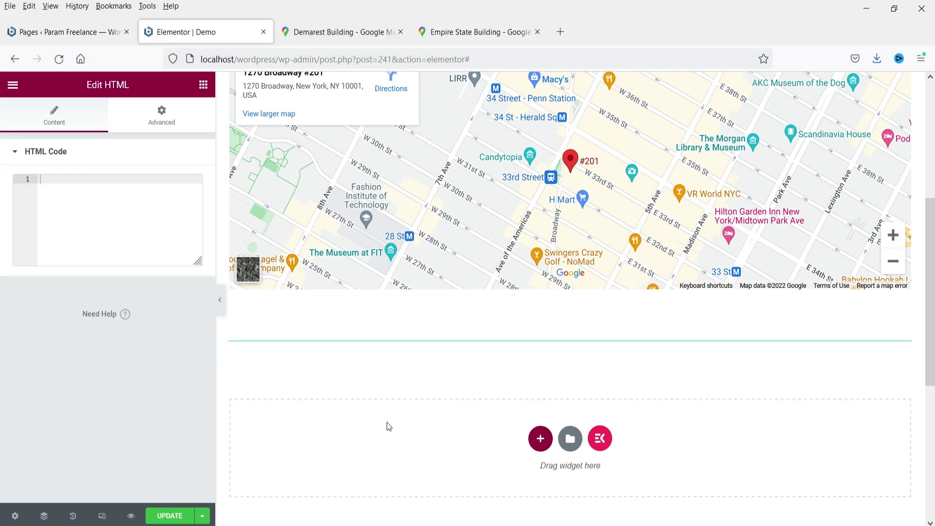
- Paste the Empire State Building embed code and change the iframe width from 600 to 100%
{"action": "left_click", "coordinate": [85, 196]}
{"action": "key", "text": "ctrl+v"}
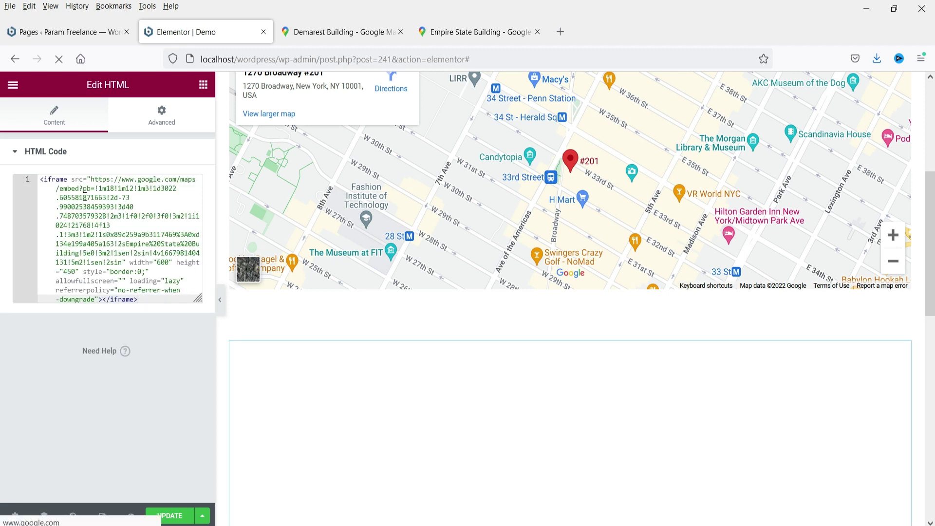
{"action": "scroll", "coordinate": [932, 274], "scroll_direction": "down", "scroll_amount": 2}
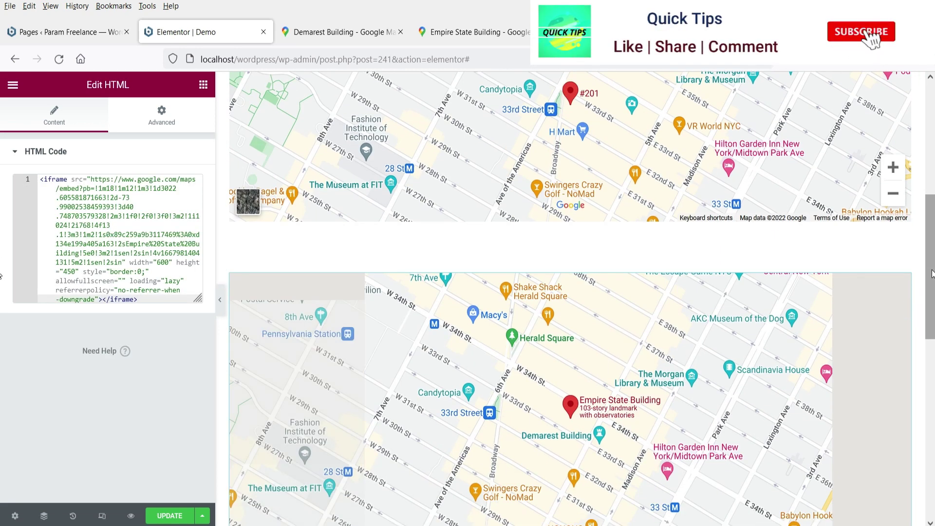
{"action": "scroll", "coordinate": [594, 336], "scroll_direction": "down", "scroll_amount": 2}
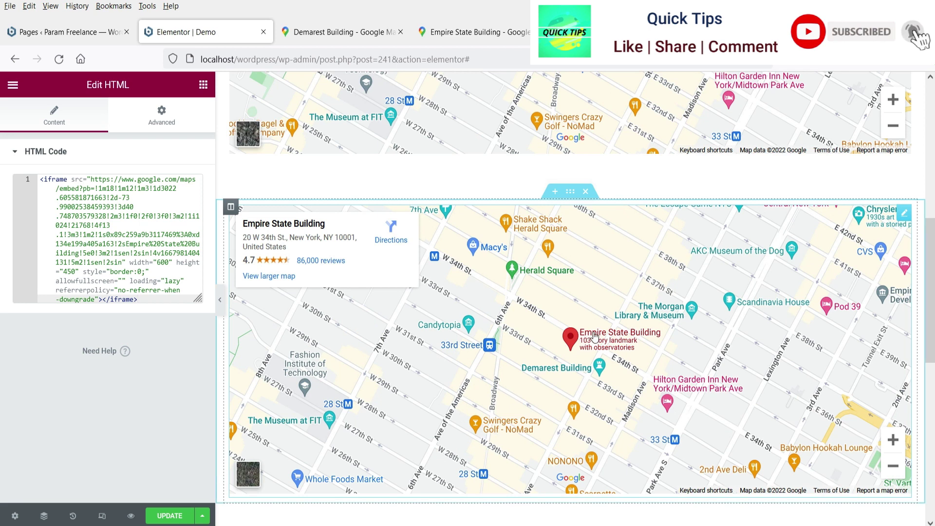
{"action": "scroll", "coordinate": [355, 254], "scroll_direction": "up", "scroll_amount": 5}
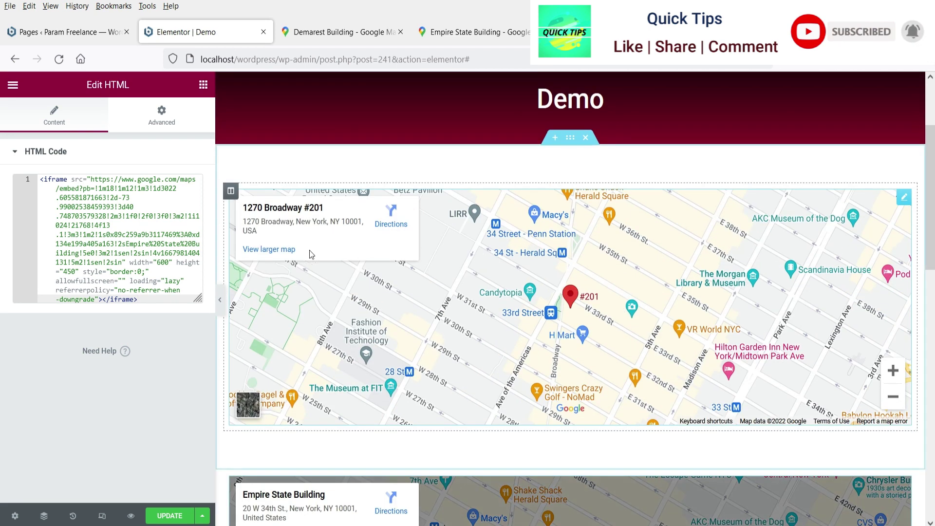
{"action": "scroll", "coordinate": [455, 255], "scroll_direction": "down", "scroll_amount": 1}
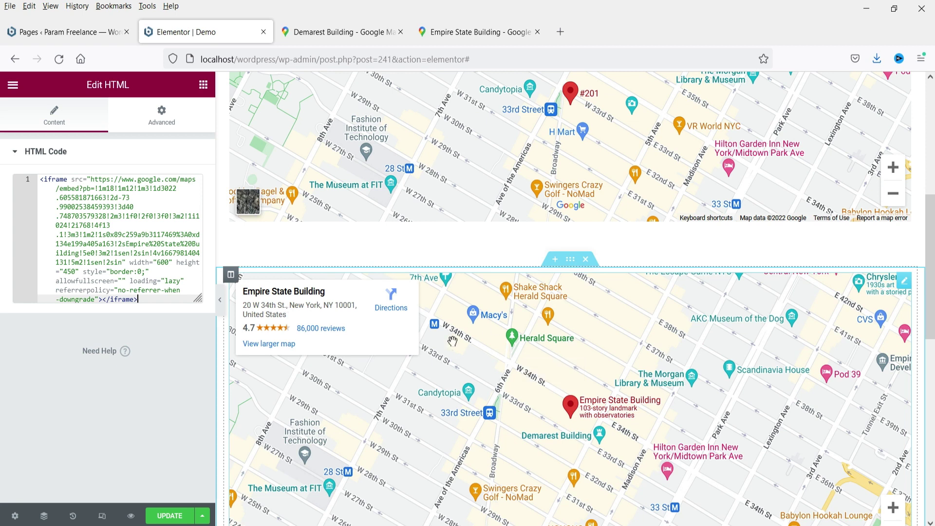
{"action": "double_click", "coordinate": [161, 261]}
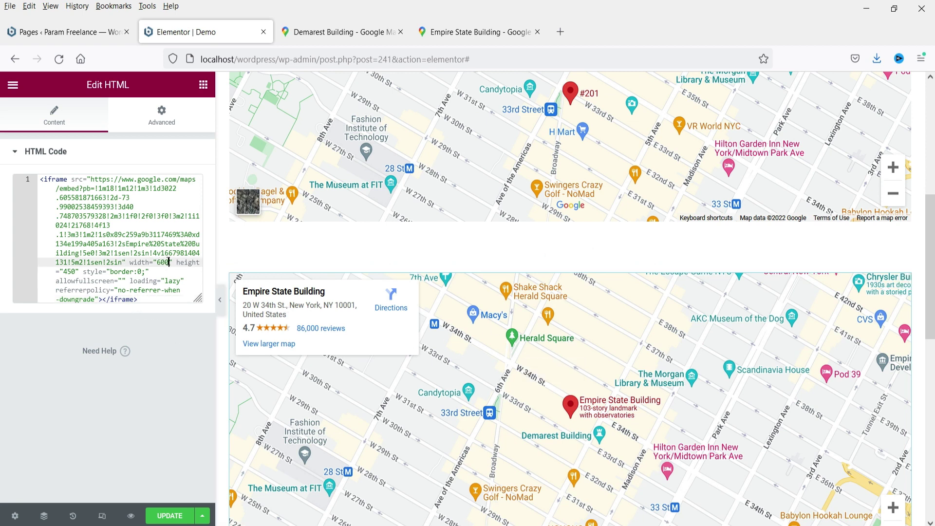
{"action": "type", "text": "100"}
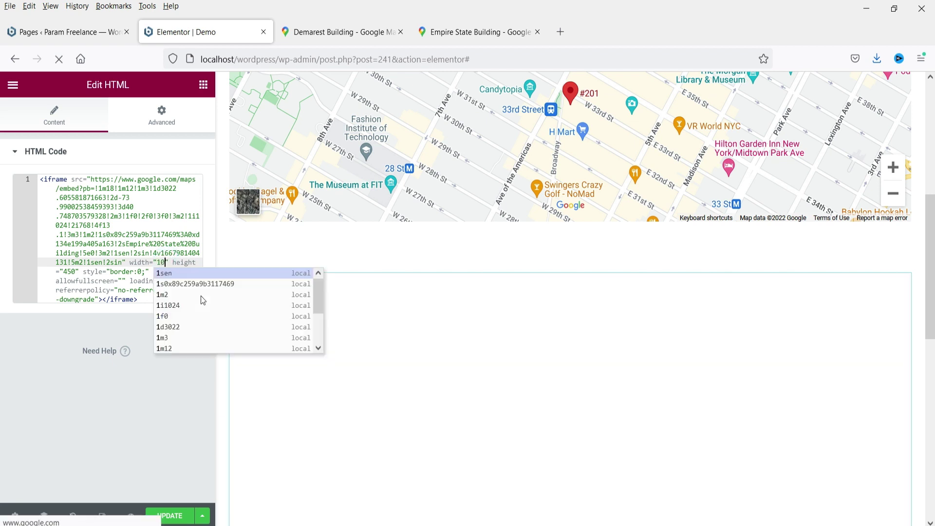
{"action": "type", "text": "%"}
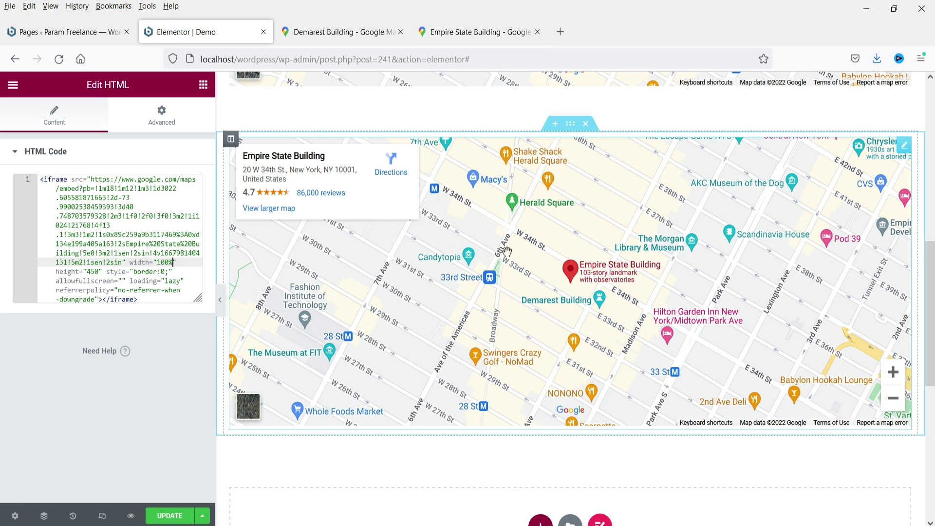
{"action": "left_click", "coordinate": [341, 32]}
- Copy the embed HTML for the McDonald's at 429 7th Ave and select the HTML widget's existing code
{"action": "left_click", "coordinate": [477, 33]}
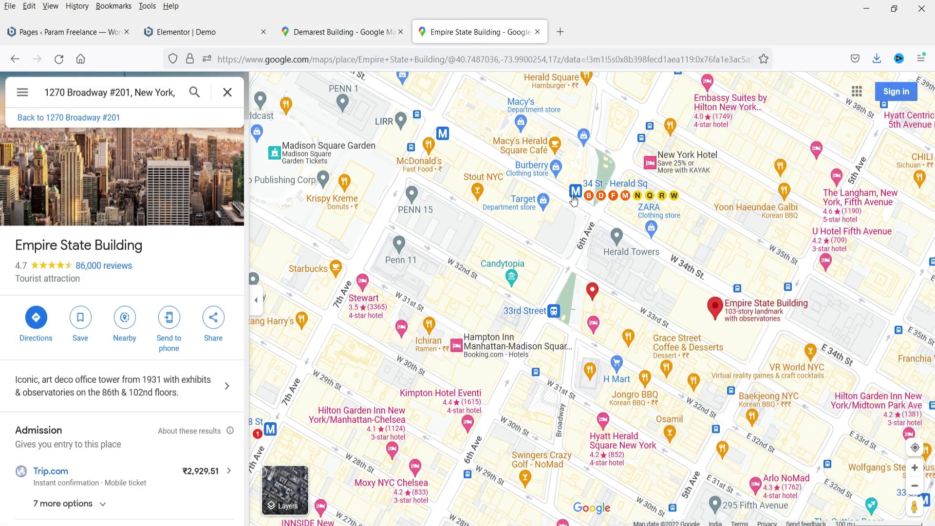
{"action": "mouse_move", "coordinate": [433, 162]}
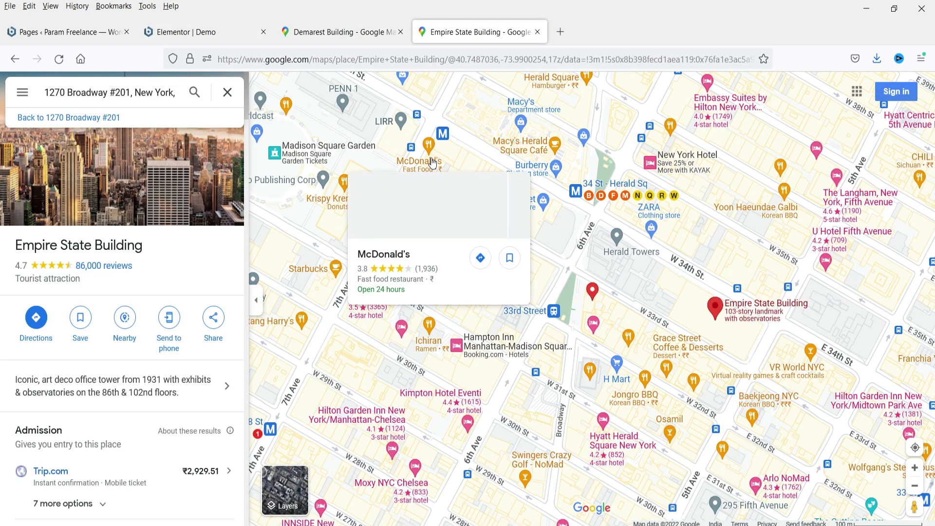
{"action": "left_click", "coordinate": [433, 162]}
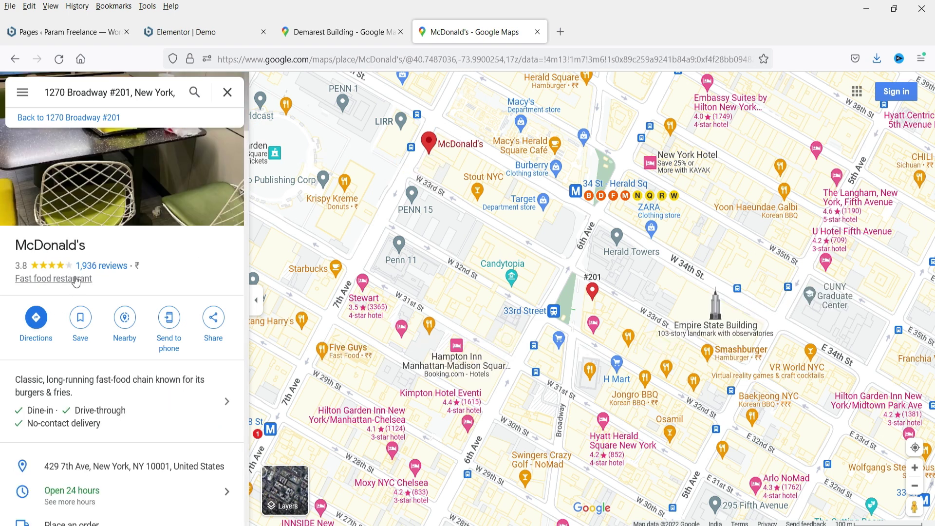
{"action": "left_click", "coordinate": [212, 322]}
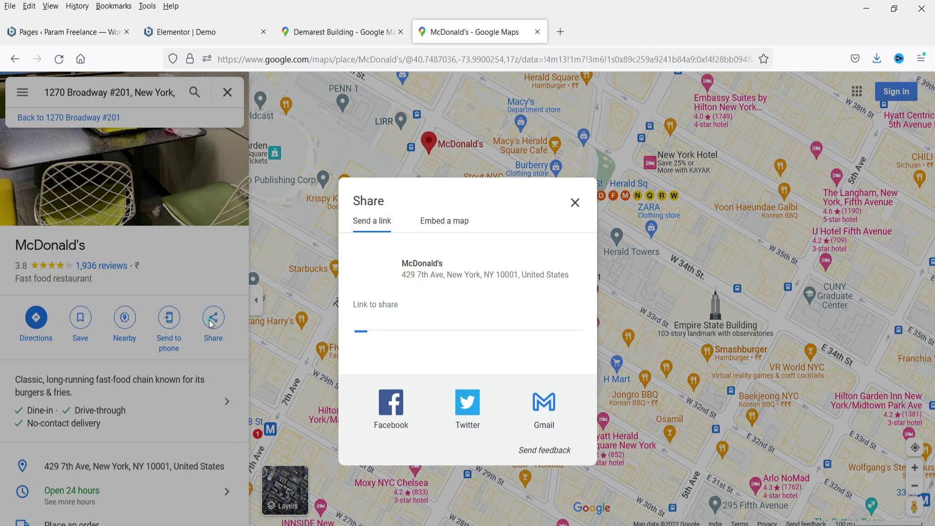
{"action": "left_click", "coordinate": [441, 228]}
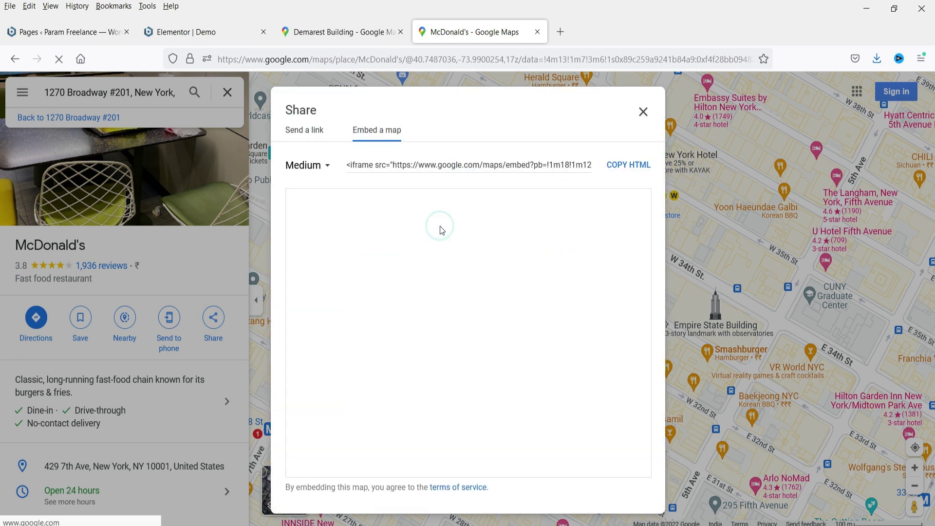
{"action": "left_click", "coordinate": [625, 166]}
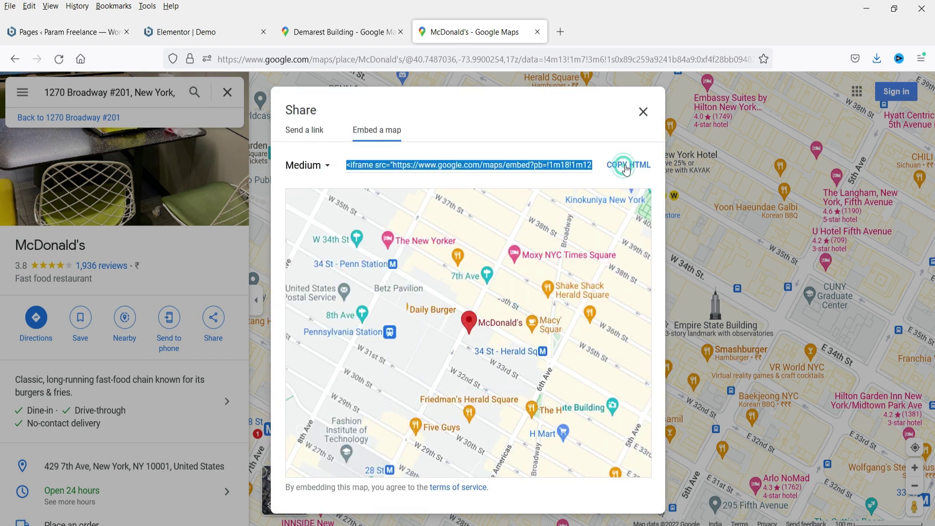
{"action": "left_click", "coordinate": [196, 34]}
{"action": "left_click", "coordinate": [103, 227]}
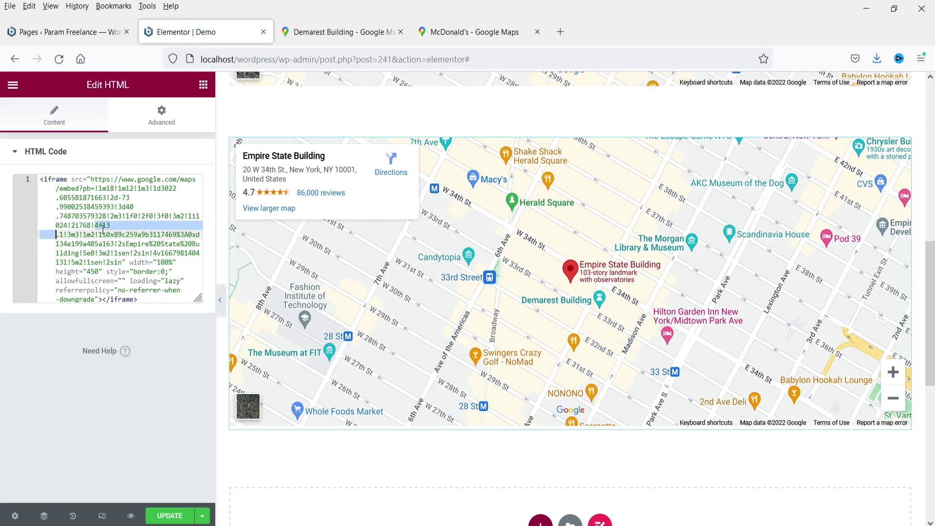
{"action": "key", "text": "ctrl+a"}
- Paste the McDonald's iframe code over the old Empire State Building embed
{"action": "key", "text": "ctrl+v"}
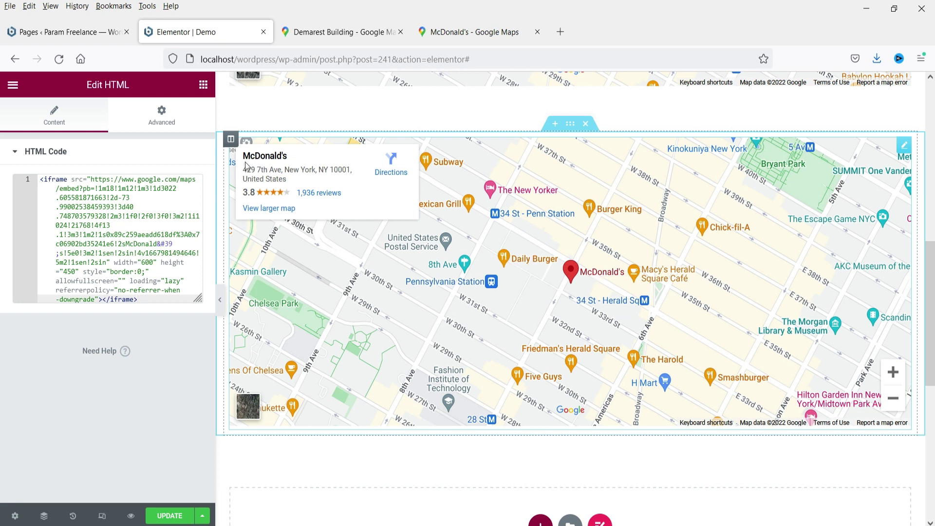
{"action": "left_click_drag", "start_coordinate": [246, 161], "coordinate": [299, 181]}
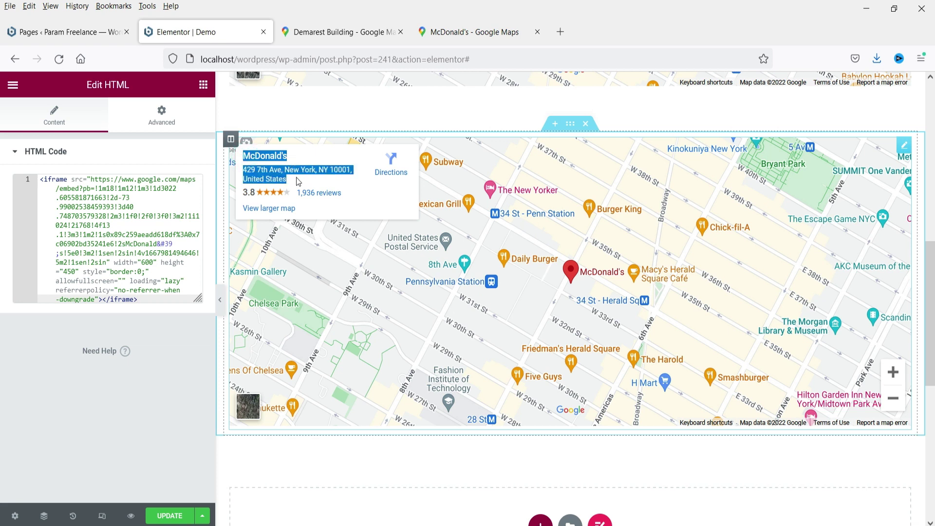
{"action": "scroll", "coordinate": [325, 224], "scroll_direction": "up", "scroll_amount": 10}
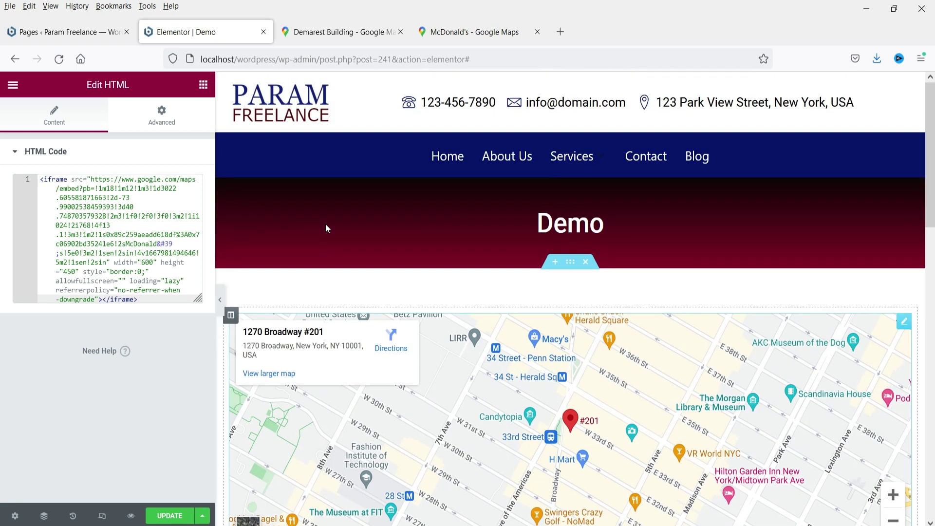
{"action": "scroll", "coordinate": [758, 219], "scroll_direction": "down", "scroll_amount": 3}
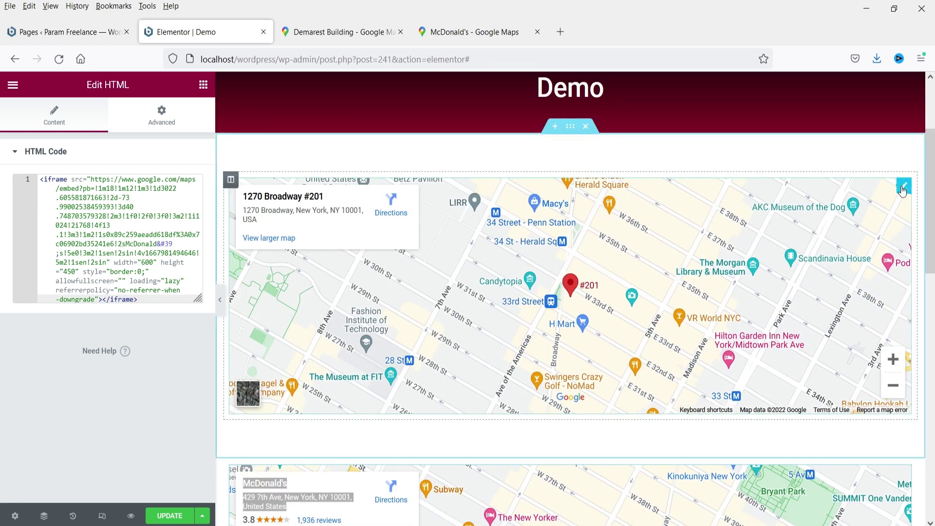
{"action": "left_click", "coordinate": [225, 208]}
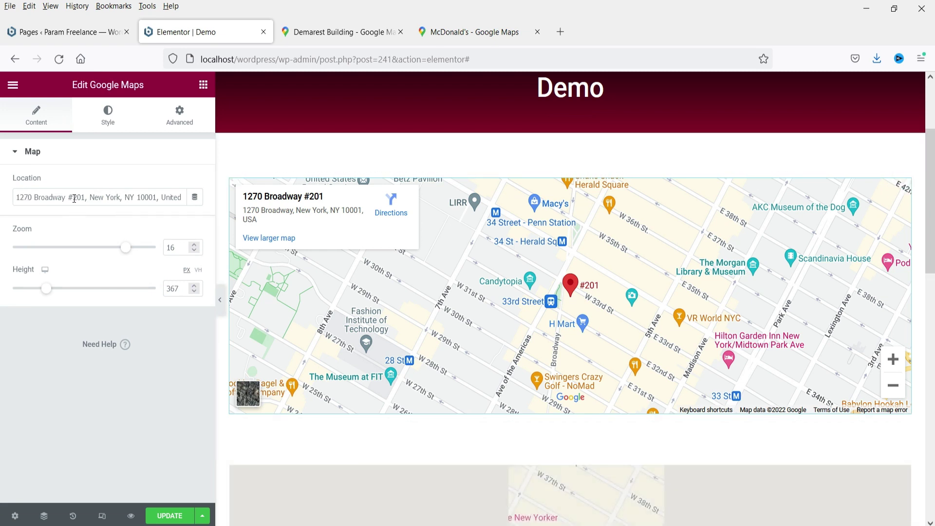
- Replace the top Google Maps widget's location with McDonald's, 429 7th Ave
{"action": "triple_click", "coordinate": [74, 198]}
{"action": "key", "text": "ctrl+v"}
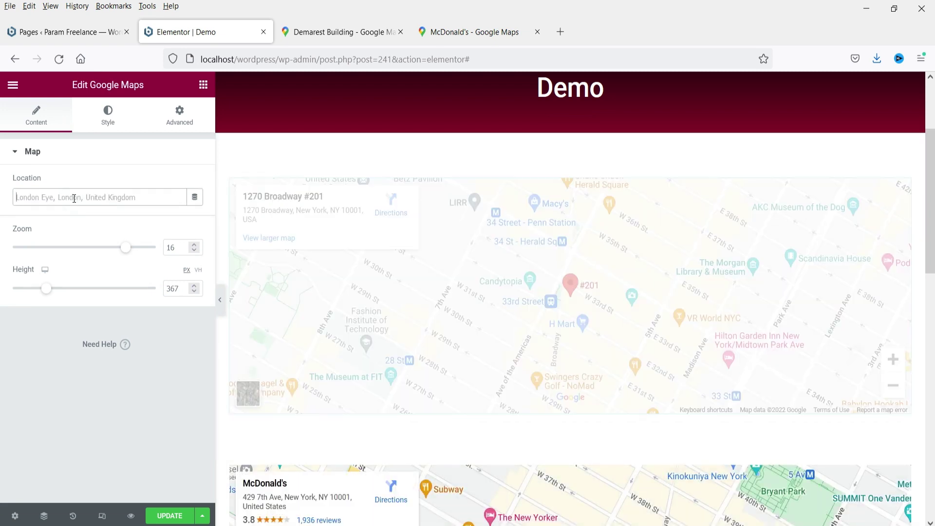
{"action": "key", "text": "ctrl+v"}
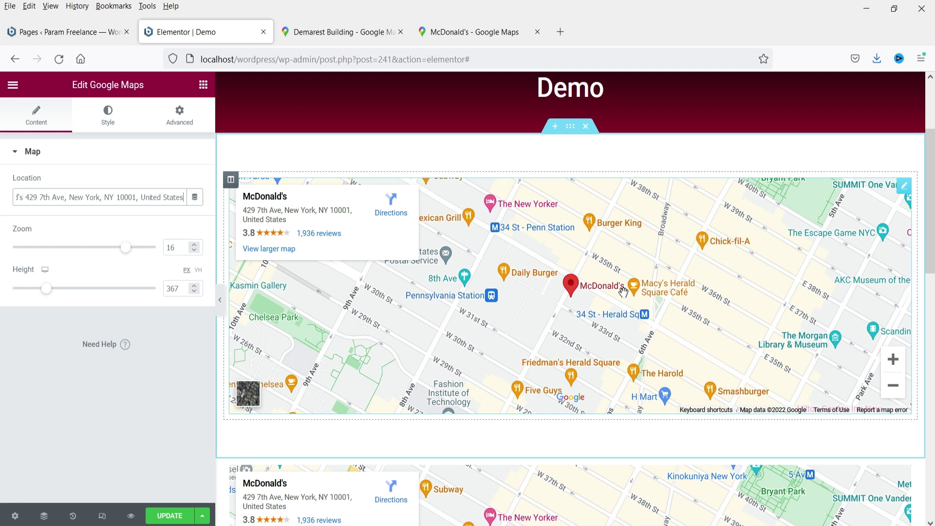
{"action": "scroll", "coordinate": [588, 345], "scroll_direction": "down", "scroll_amount": 3}
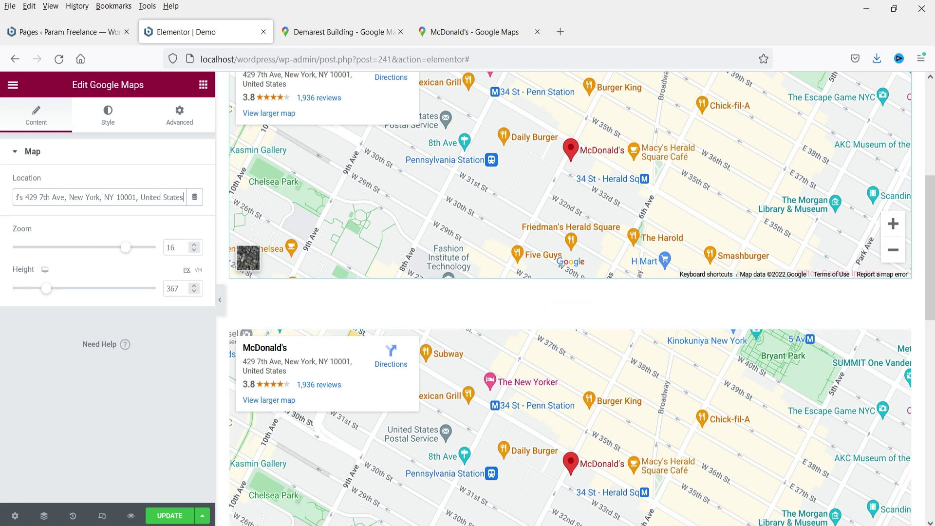
- Switch to the Mobile preview and raise the map height from 367 to 468
{"action": "left_click", "coordinate": [102, 517]}
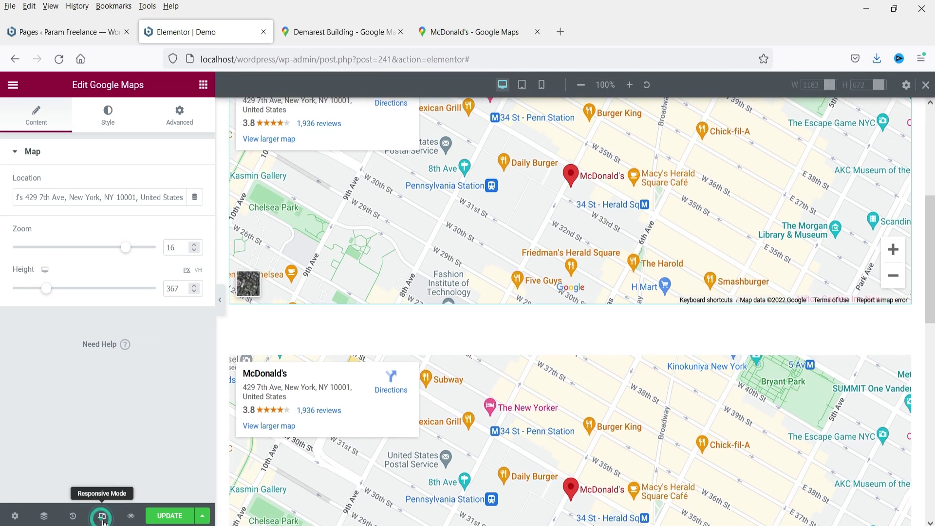
{"action": "left_click", "coordinate": [546, 84]}
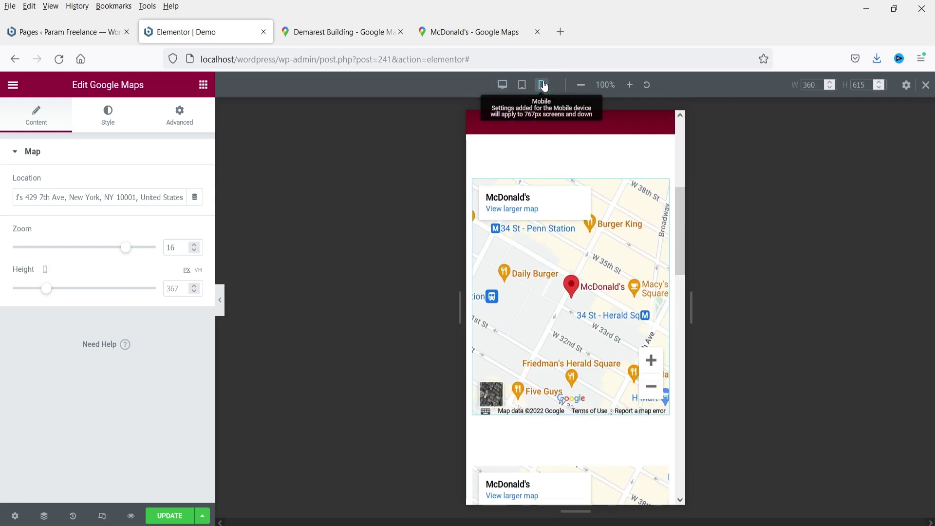
{"action": "scroll", "coordinate": [614, 224], "scroll_direction": "down", "scroll_amount": 5}
{"action": "scroll", "coordinate": [639, 237], "scroll_direction": "up", "scroll_amount": 3}
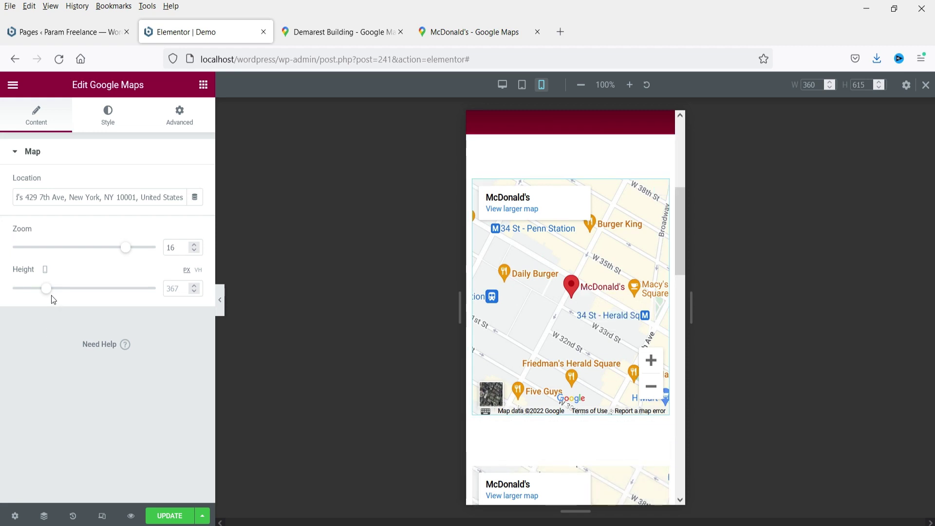
{"action": "left_click_drag", "start_coordinate": [47, 296], "coordinate": [57, 301]}
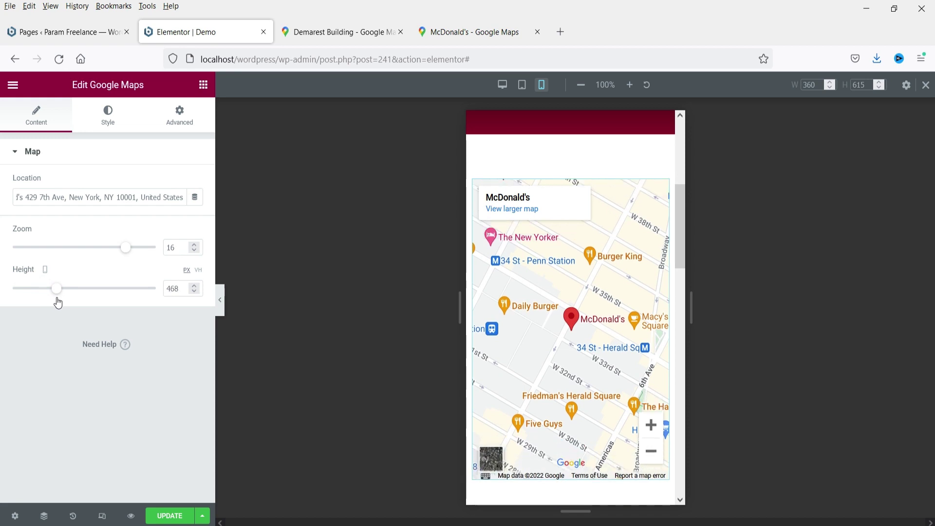
{"action": "scroll", "coordinate": [662, 185], "scroll_direction": "down", "scroll_amount": 1}
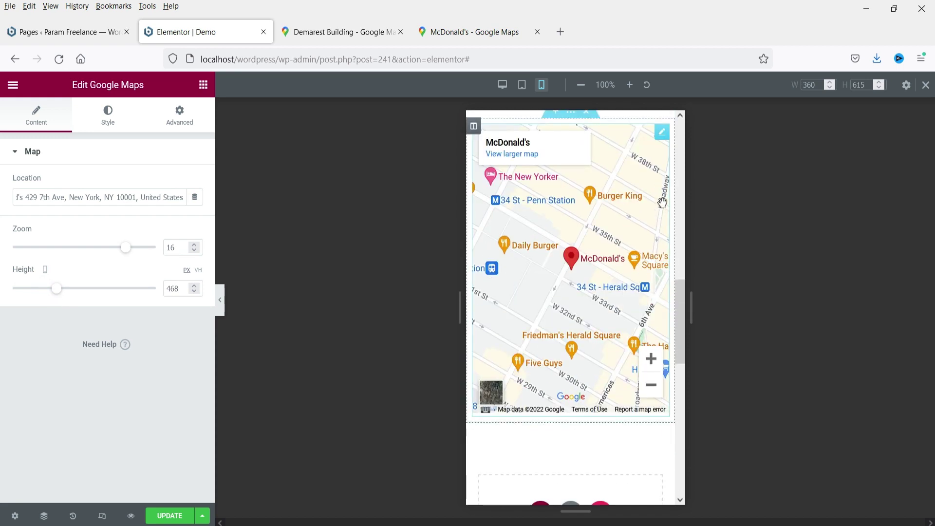
{"action": "left_click", "coordinate": [663, 137]}
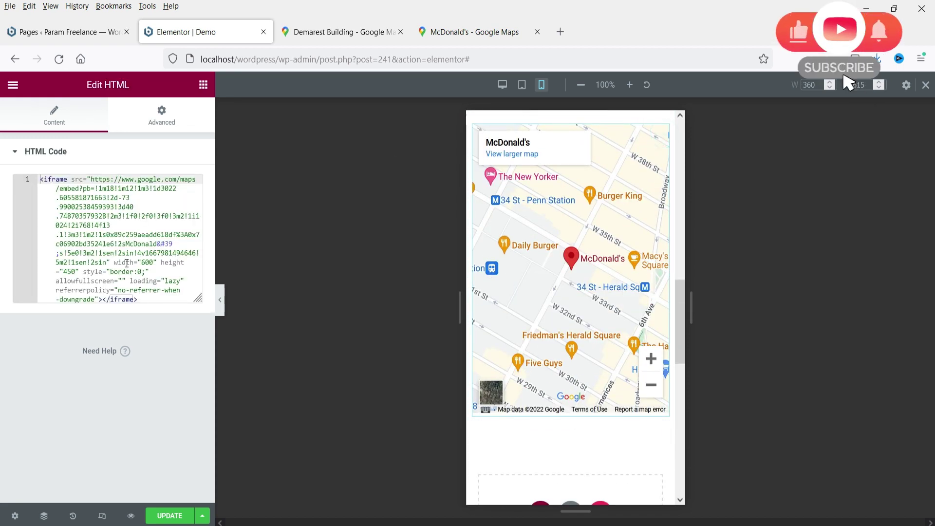
- Change the iframe's height attribute in the HTML code from 450 to 350
{"action": "left_click", "coordinate": [65, 271]}
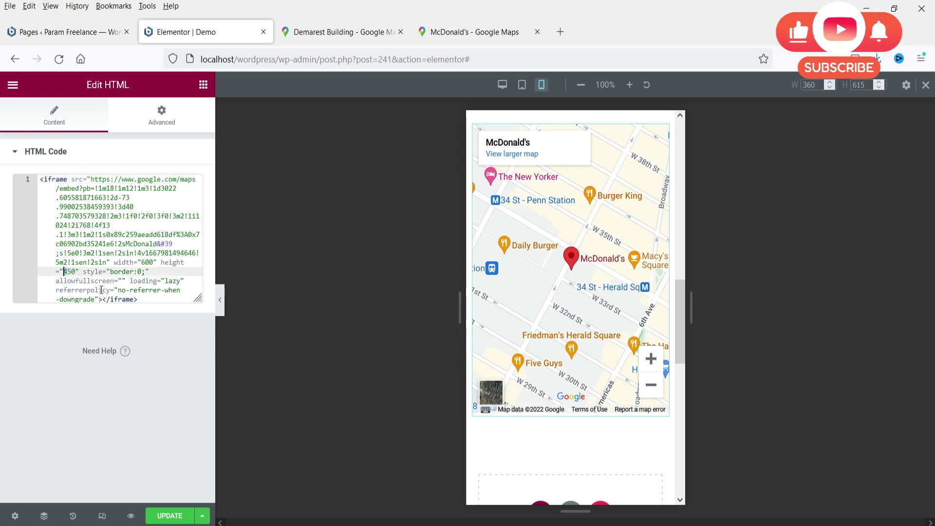
{"action": "key", "text": "Delete"}
{"action": "type", "text": "3"}
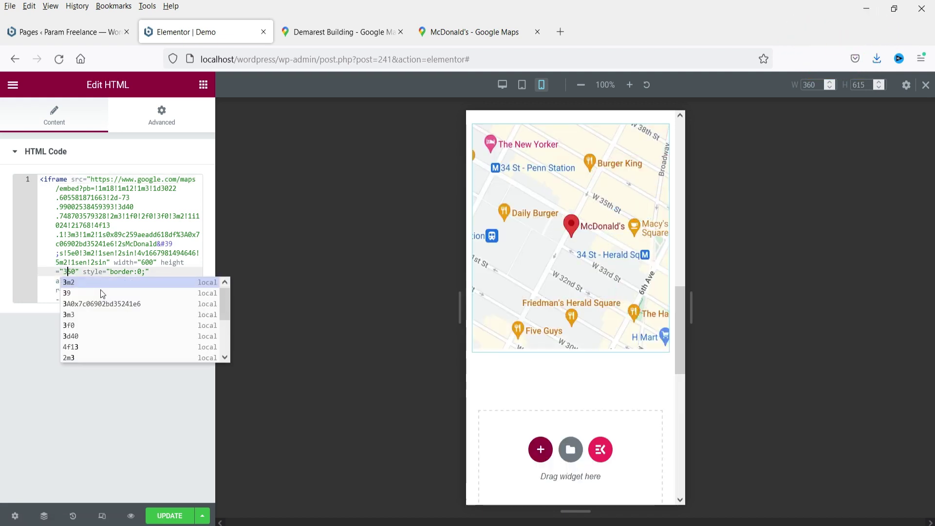